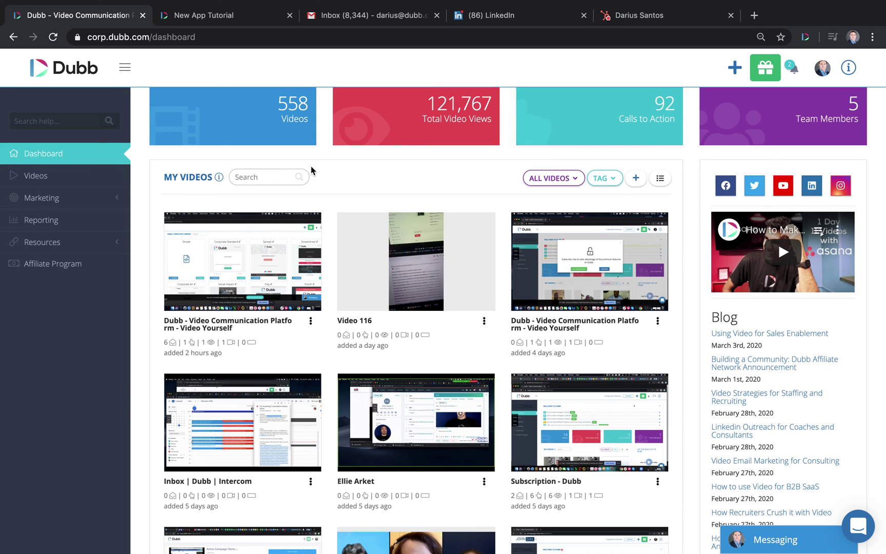
Scroll the My Videos grid to Video 115 and open its edit page
scroll(435, 287, "down", 6)
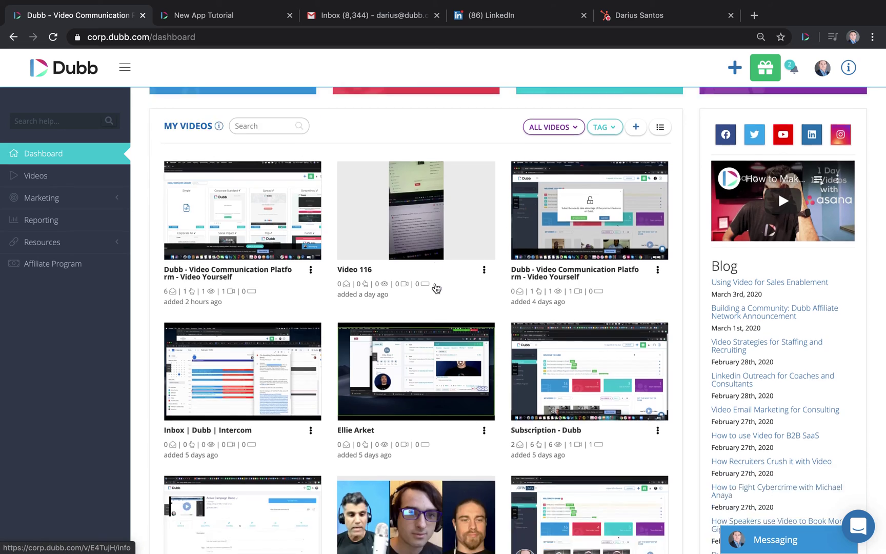
scroll(369, 269, "up", 5)
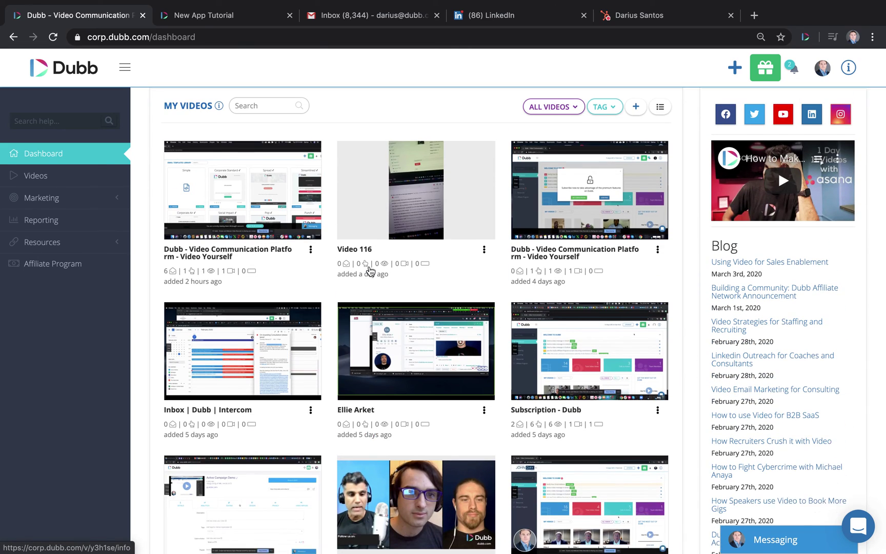
scroll(357, 253, "up", 2)
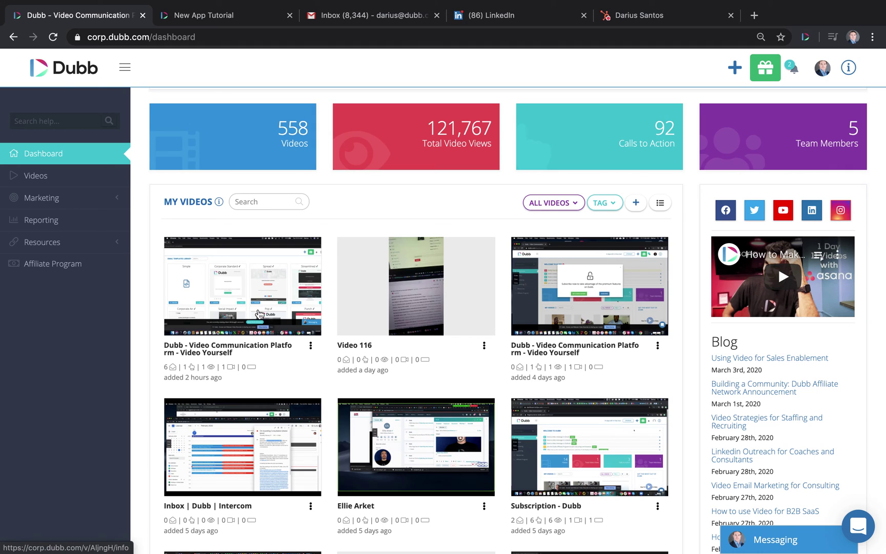
scroll(260, 315, "down", 5)
scroll(257, 318, "down", 3)
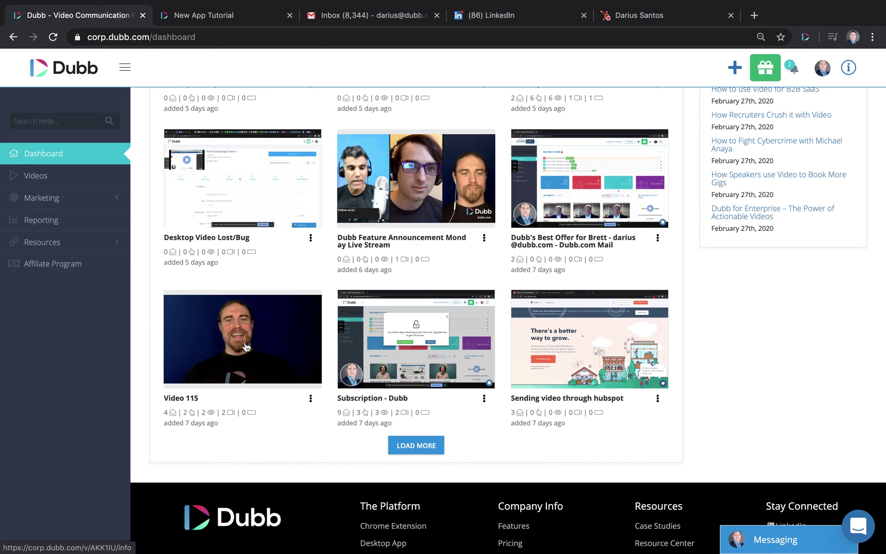
left_click(250, 346)
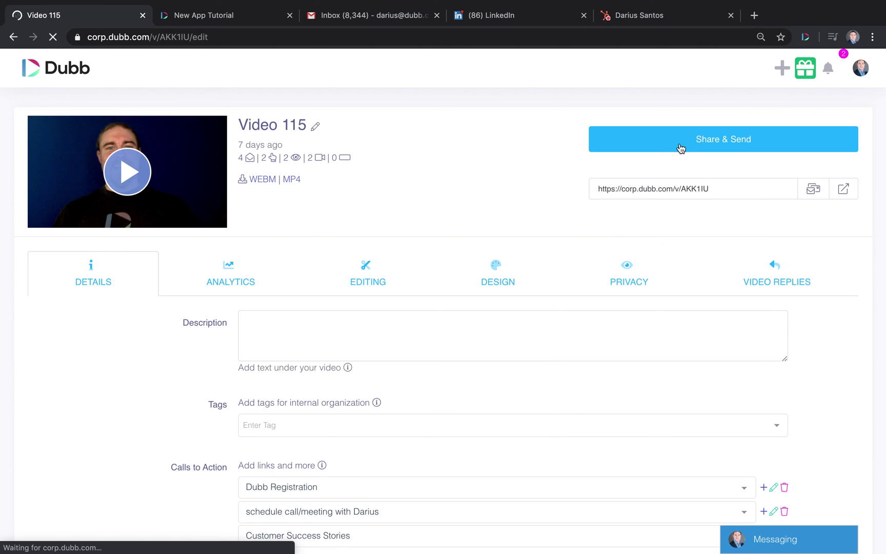
Enter name-greeting personalization text in Video 115's Share & Send panel and copy the email preview
left_click(686, 147)
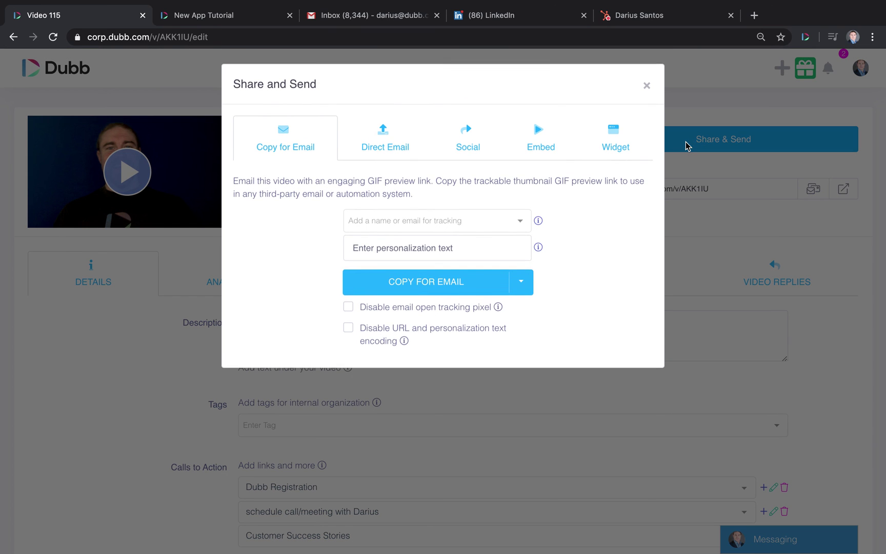
left_click(390, 252)
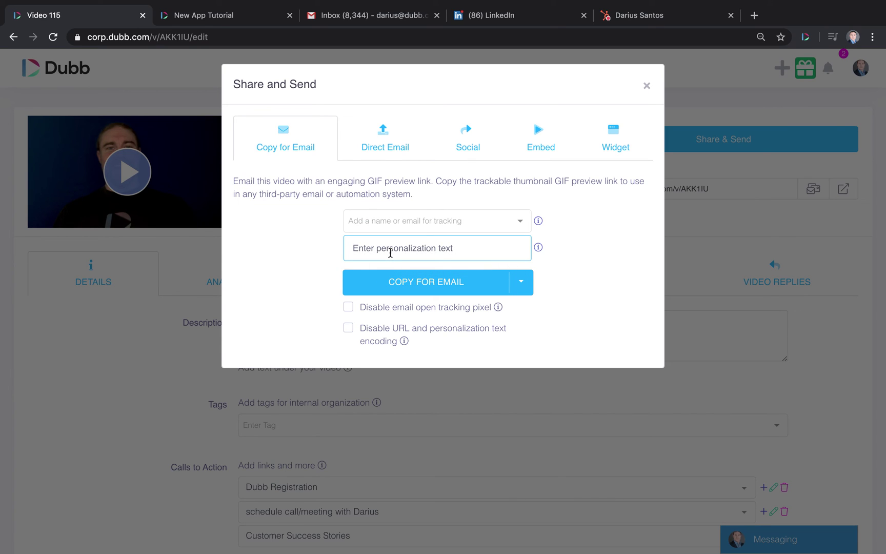
type("Video For Darius")
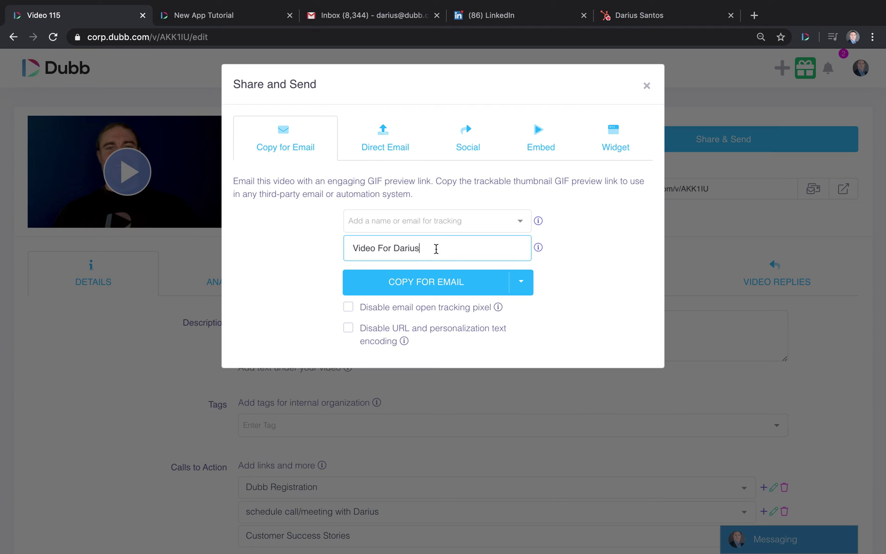
left_click_drag(435, 249, 345, 249)
left_click(344, 250)
left_click(399, 287)
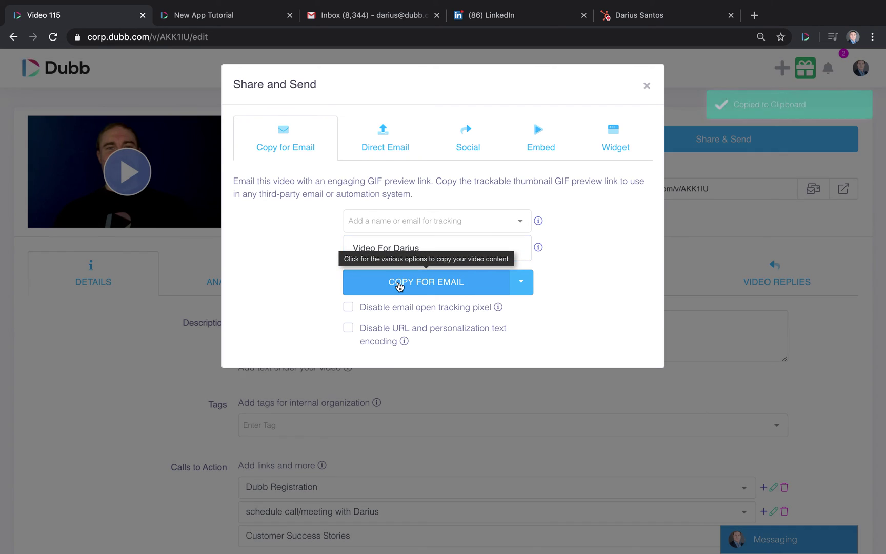
Paste Video 115's personalized preview into the Gmail draft, checking its name overlay and Watch Video (00:19) link
left_click(387, 19)
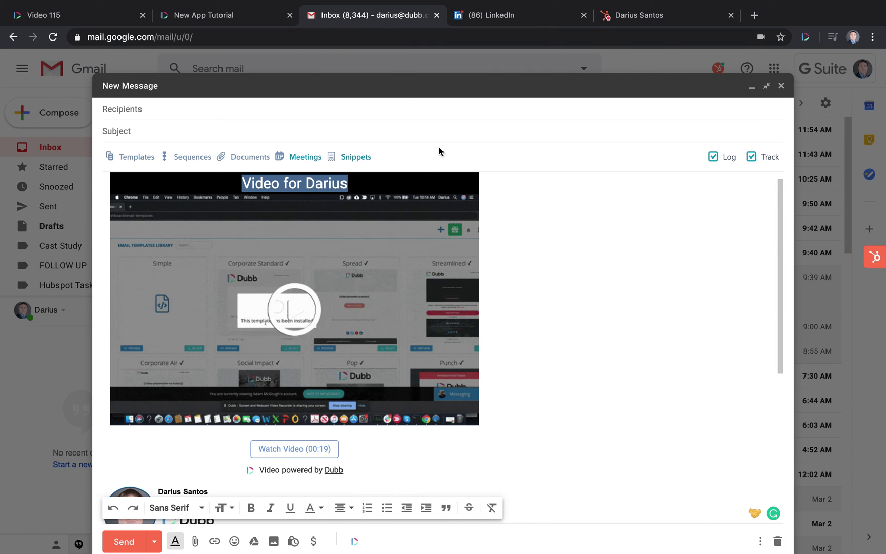
key("ctrl+z")
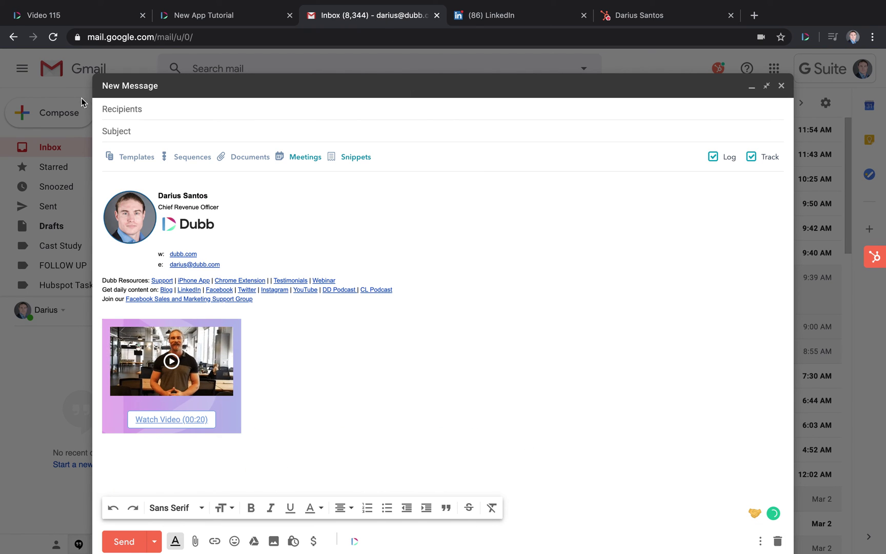
key("ctrl+v")
left_click_drag(390, 194, 211, 195)
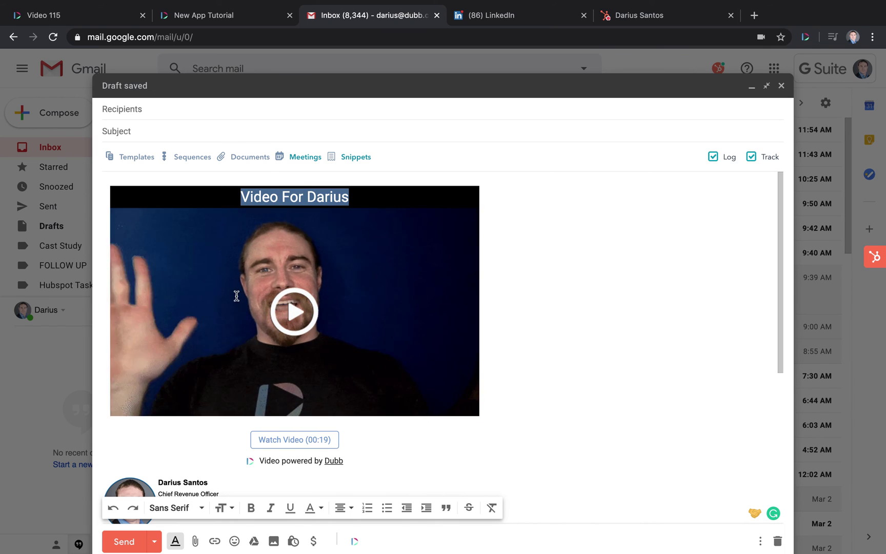
left_click_drag(328, 439, 366, 463)
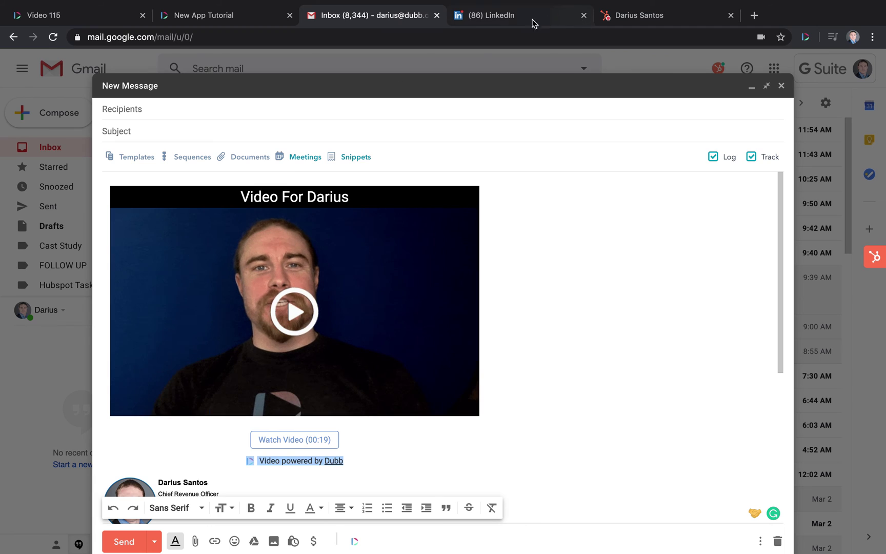
Start a new LinkedIn message and paste the personalized video link into it
left_click(507, 24)
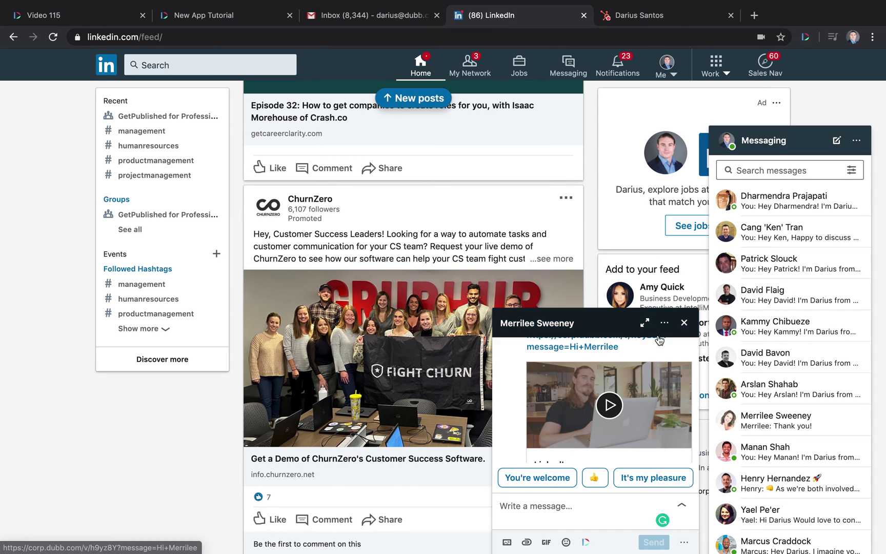
left_click(836, 140)
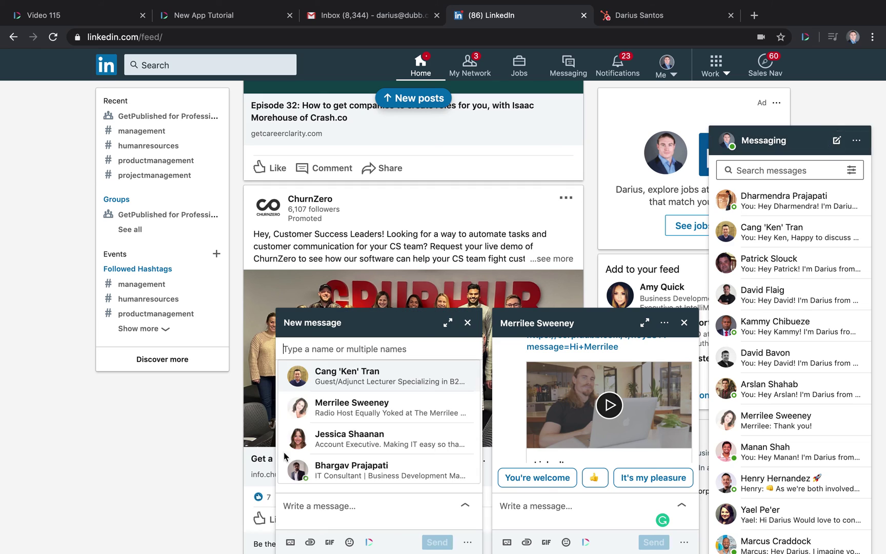
left_click(319, 498)
key("super+v")
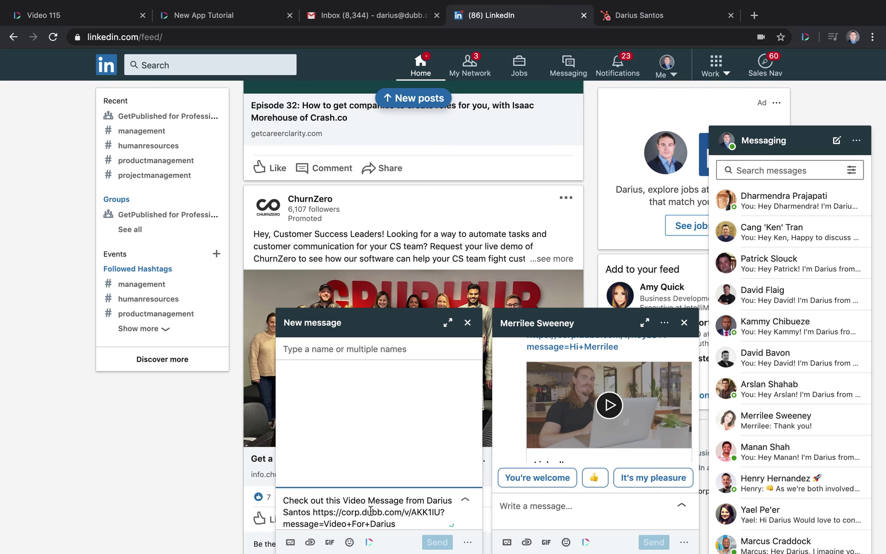
Discard the unsent LinkedIn message and expand the earlier conversation with the Dubb preview
left_click(329, 349)
type("da")
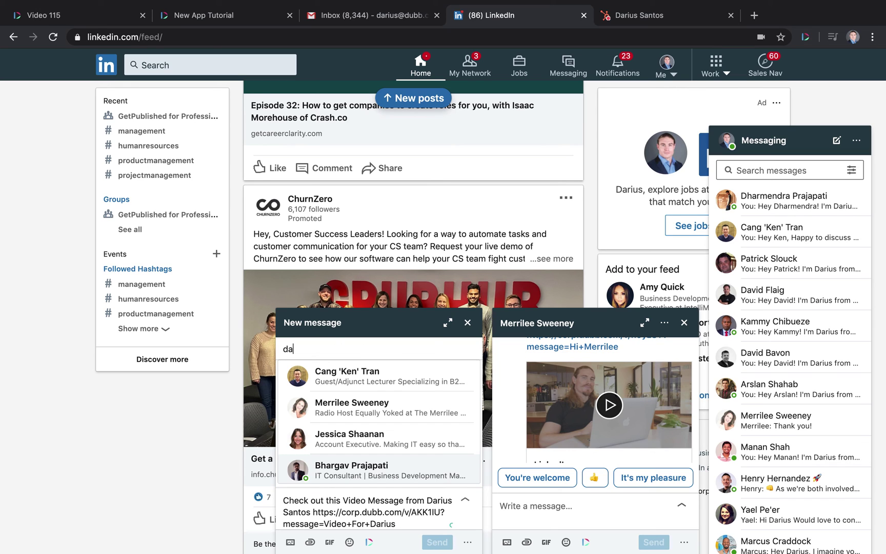
key("BackSpace")
key("BackSpace")
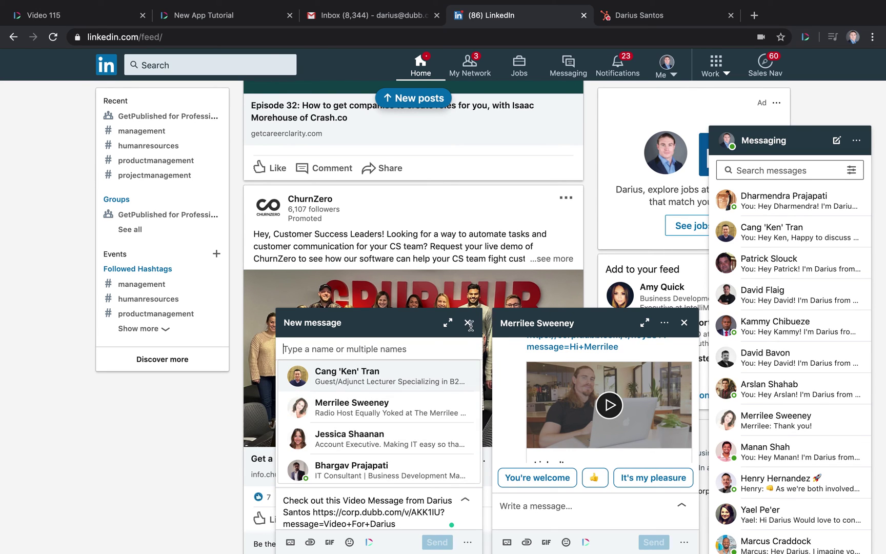
left_click(469, 323)
left_click(508, 160)
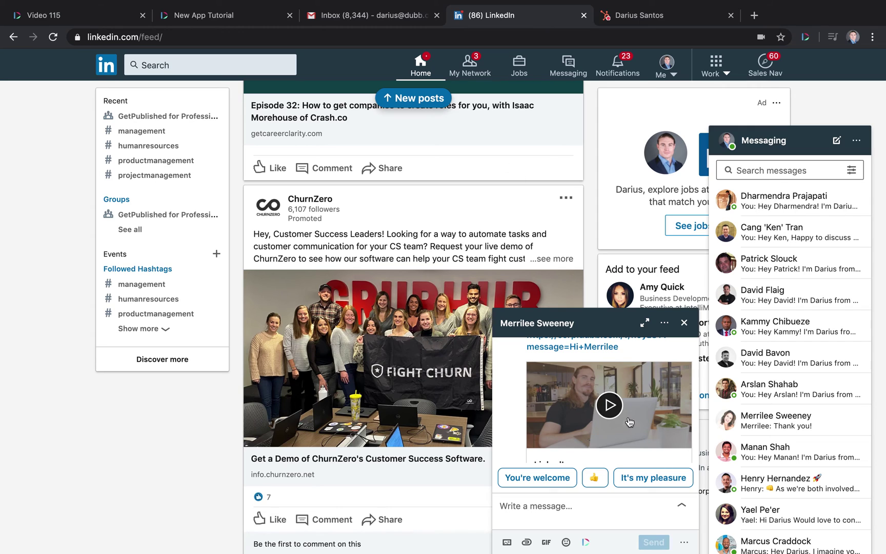
left_click(645, 324)
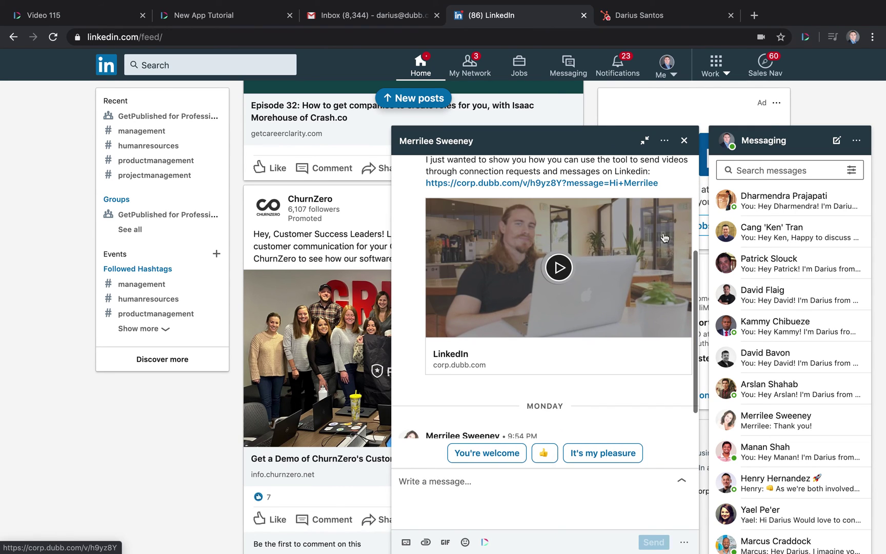
Highlight the dubb.com video link in the earlier LinkedIn conversation, then return to Dubb
scroll(664, 237, "up", 2)
left_click_drag(661, 210, 425, 213)
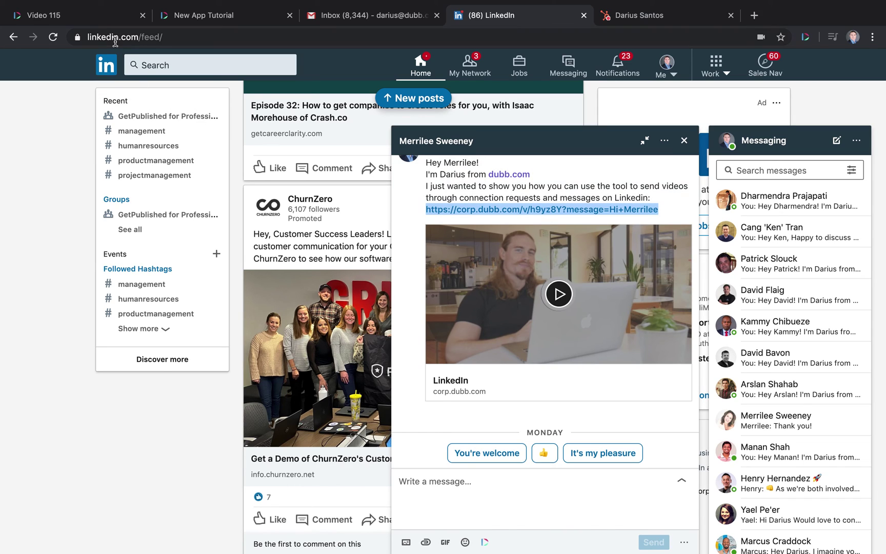
left_click(82, 21)
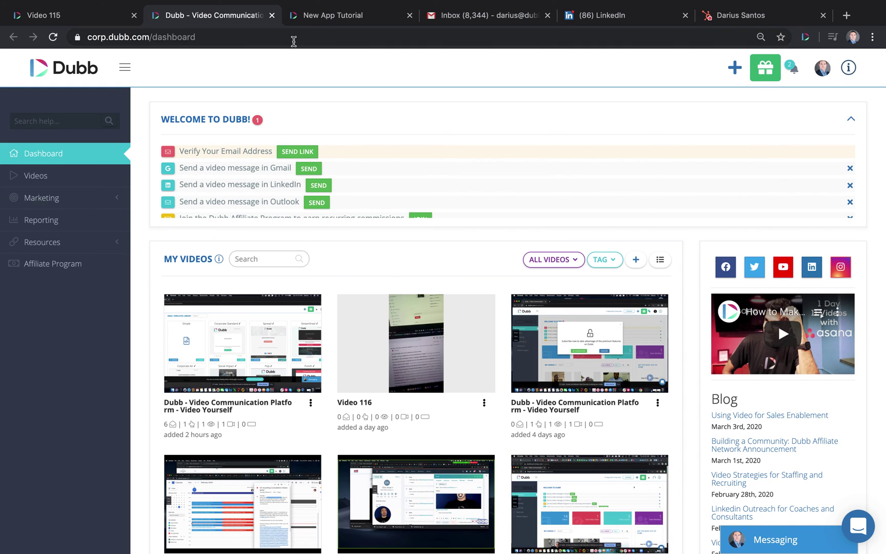
Return to the Gmail draft holding the personalized video preview
left_click(482, 17)
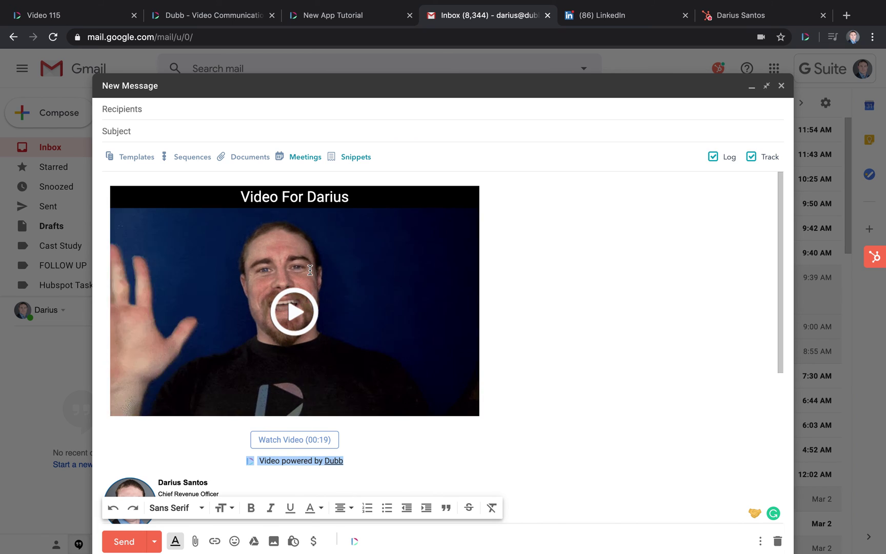
Delete the pasted video preview from the Gmail draft and reload the Dubb dashboard
mouse_move(354, 469)
left_mouse_down()
mouse_move(184, 267)
mouse_move(149, 252)
left_mouse_up()
key("BackSpace")
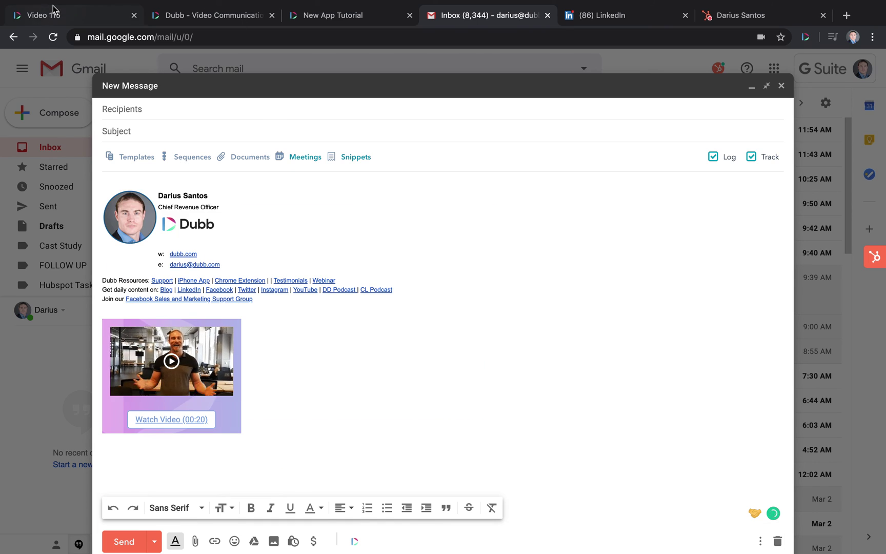
left_click(53, 15)
left_click(34, 76)
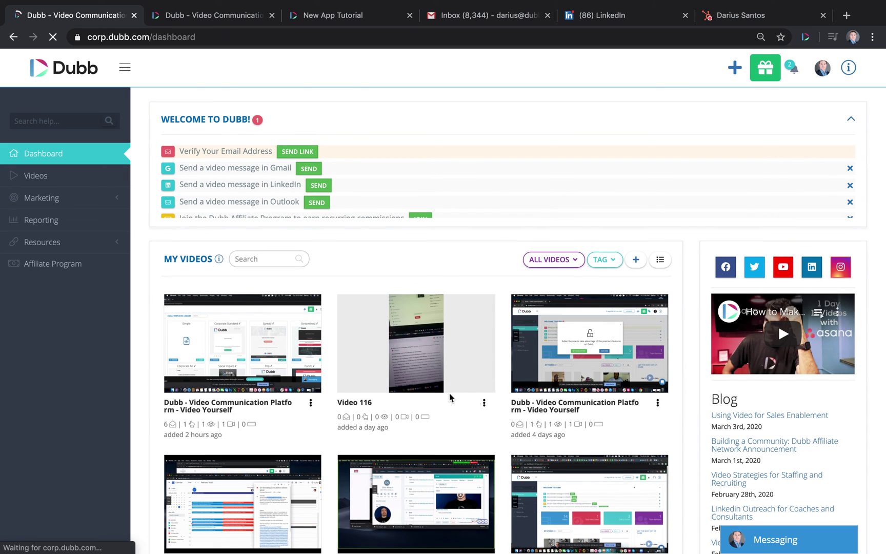
Load more dashboard videos and copy the LinkedIn profile recording's link and thumbnail
scroll(449, 395, "down", 4)
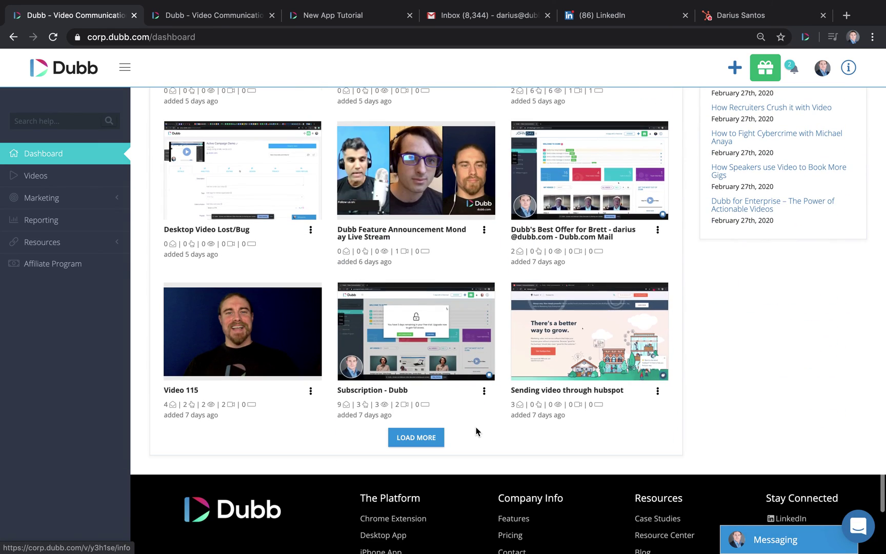
left_click(414, 440)
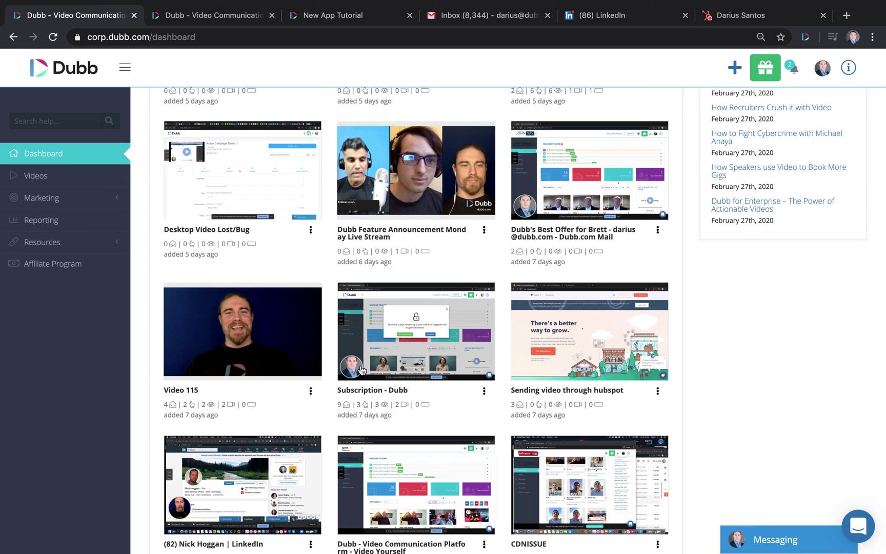
scroll(400, 364, "down", 4)
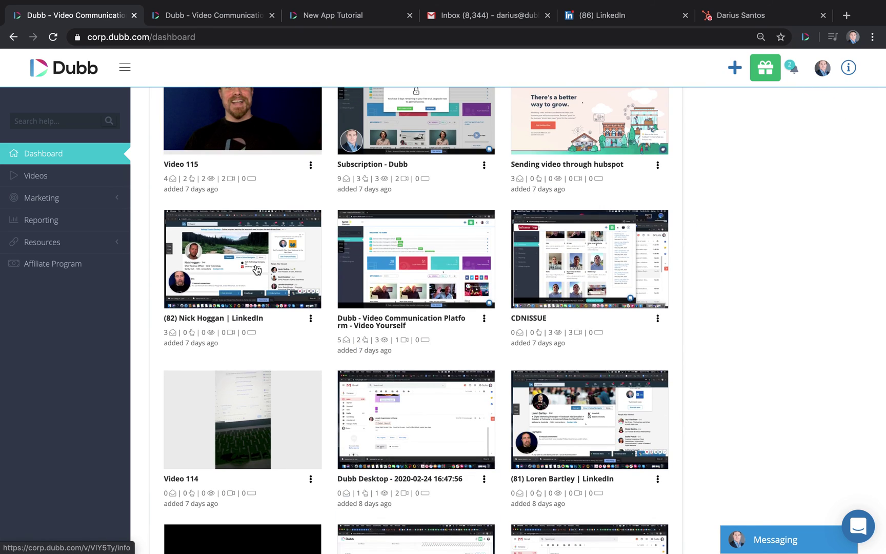
left_click(310, 318)
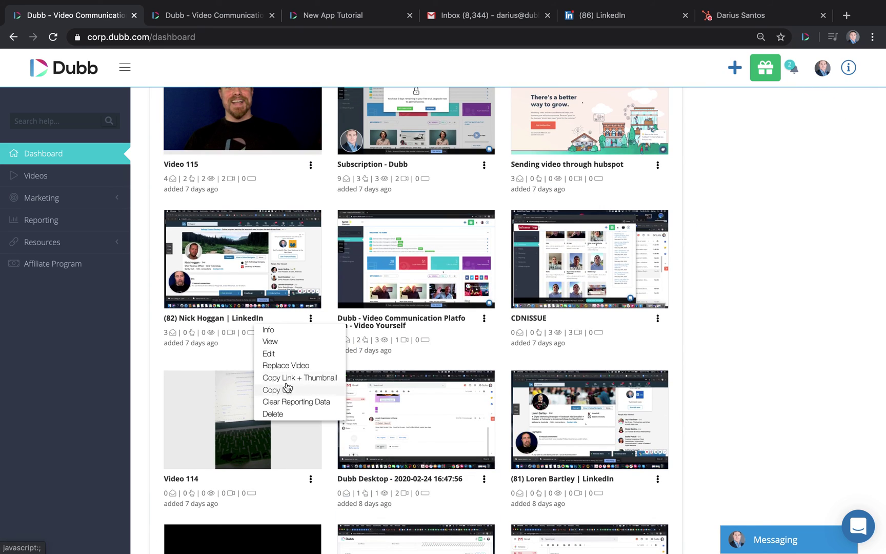
left_click(311, 376)
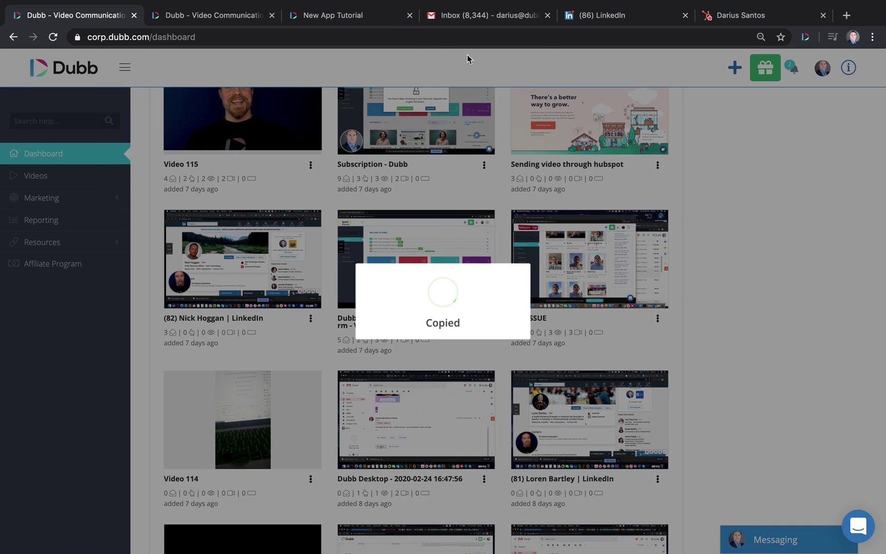
left_click(476, 16)
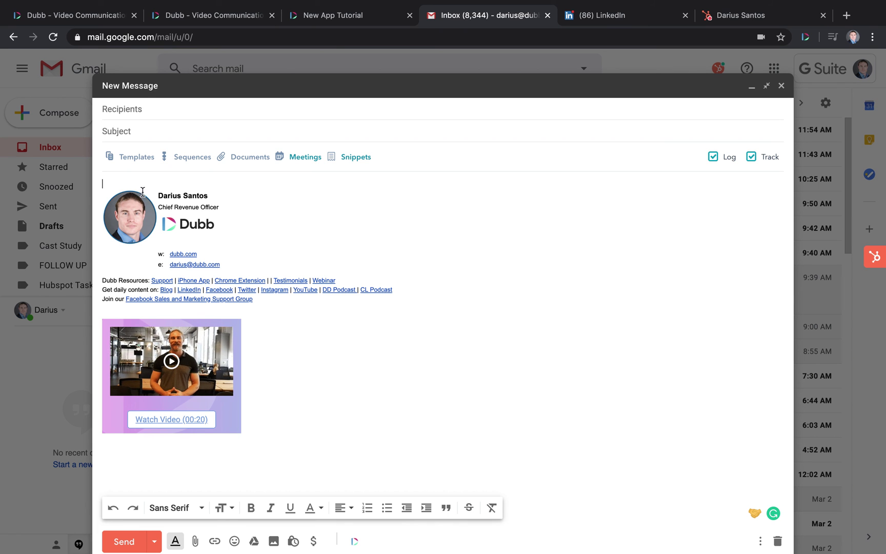
Paste the LinkedIn profile recording preview with its Watch Video (00:26) link into the draft
key("super+v")
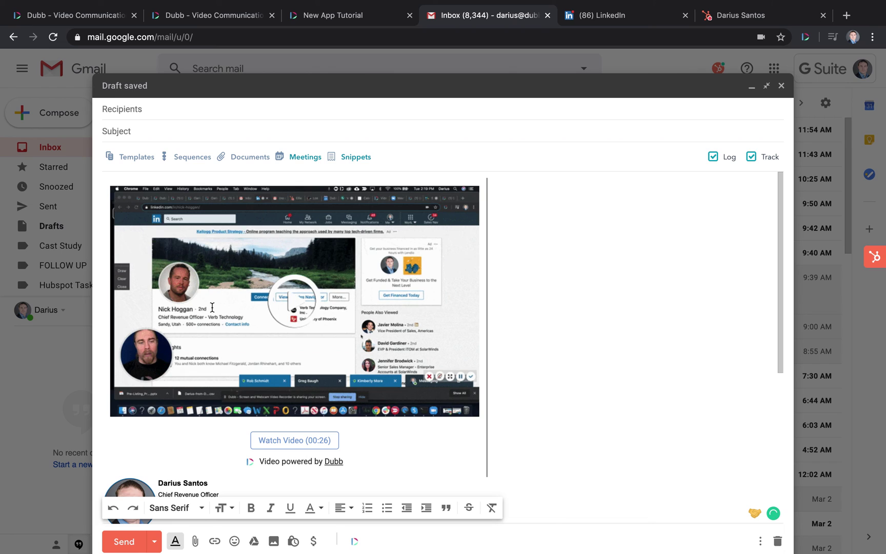
Personalize the LinkedIn profile video's email preview, copy it, and paste it into the Gmail draft
left_click(79, 20)
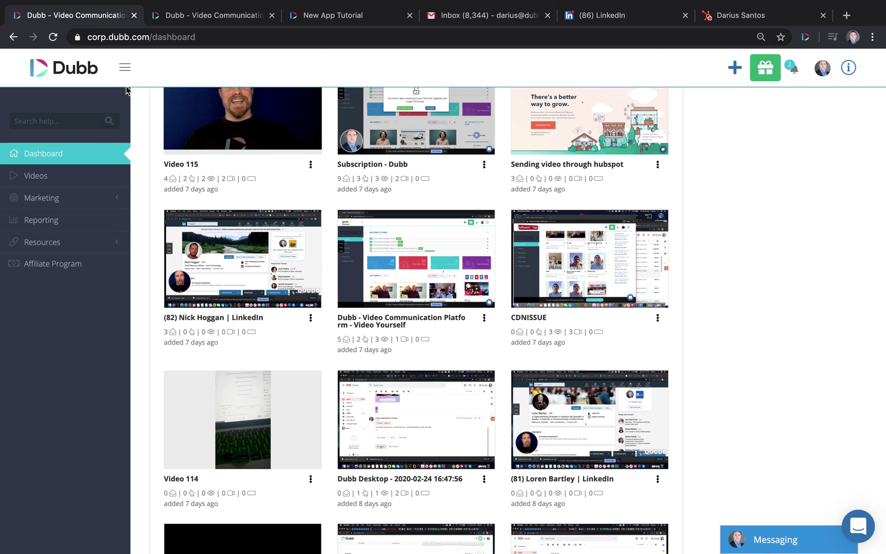
left_click(233, 278)
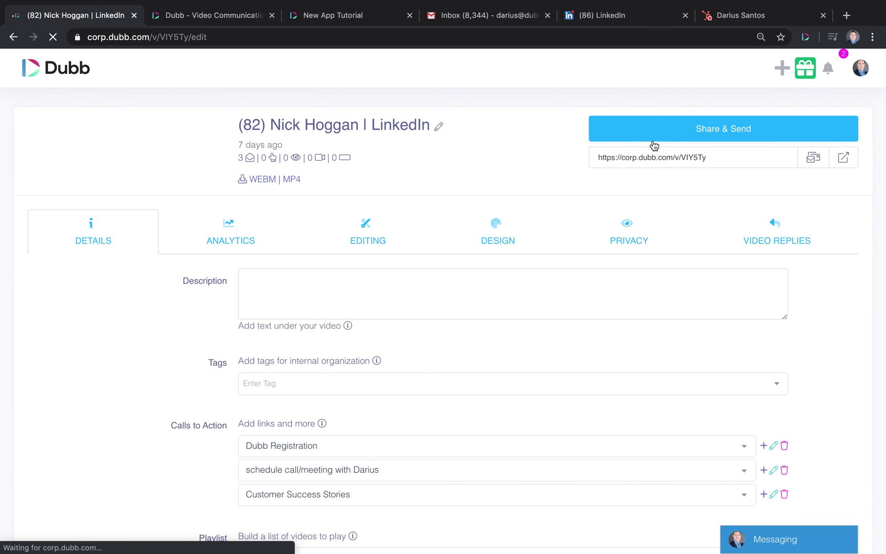
left_click(656, 136)
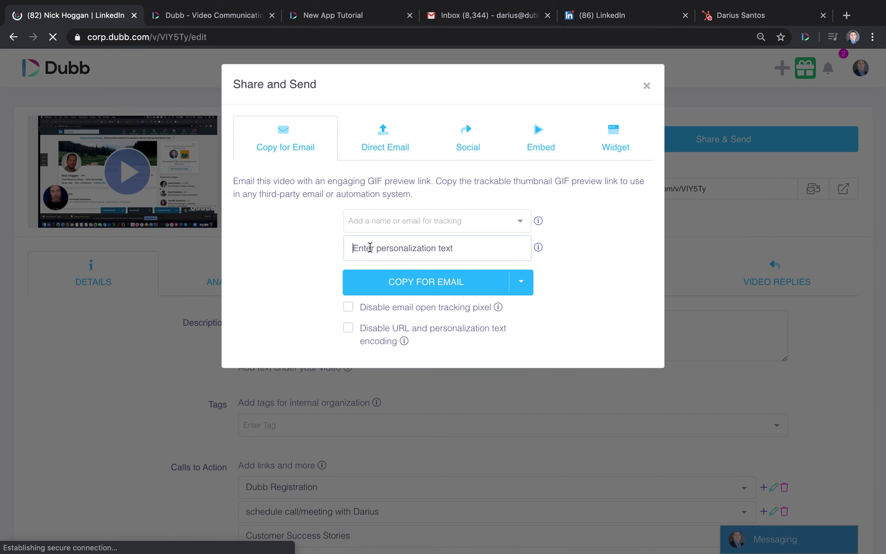
left_click(370, 249)
type("Video for Nick")
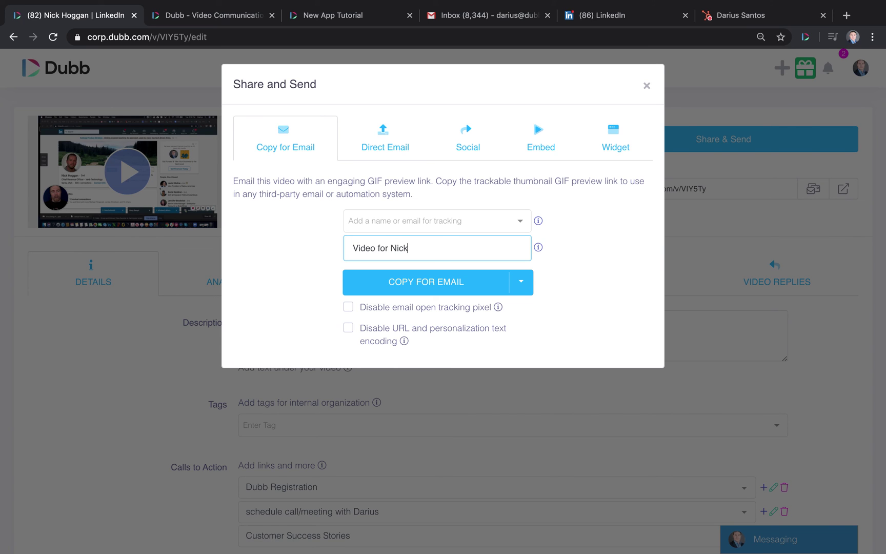
left_click(385, 289)
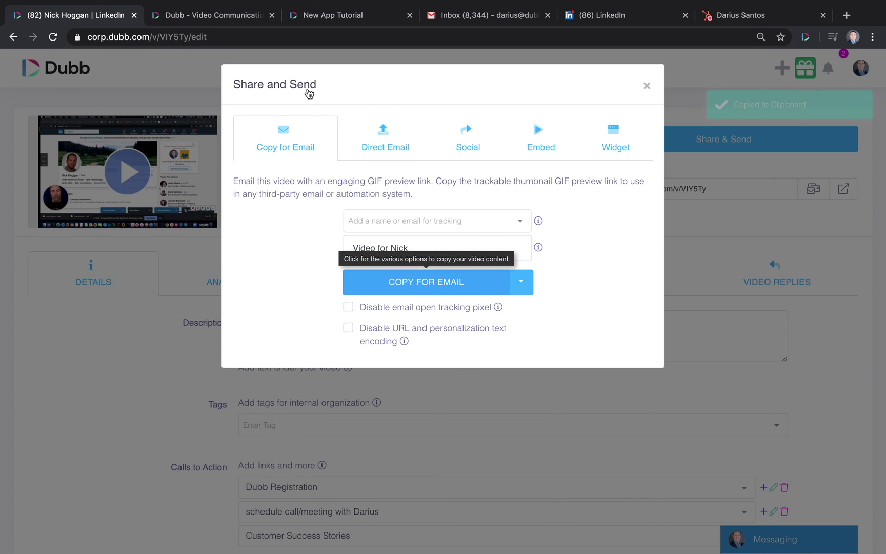
left_click(473, 18)
key("ctrl+v")
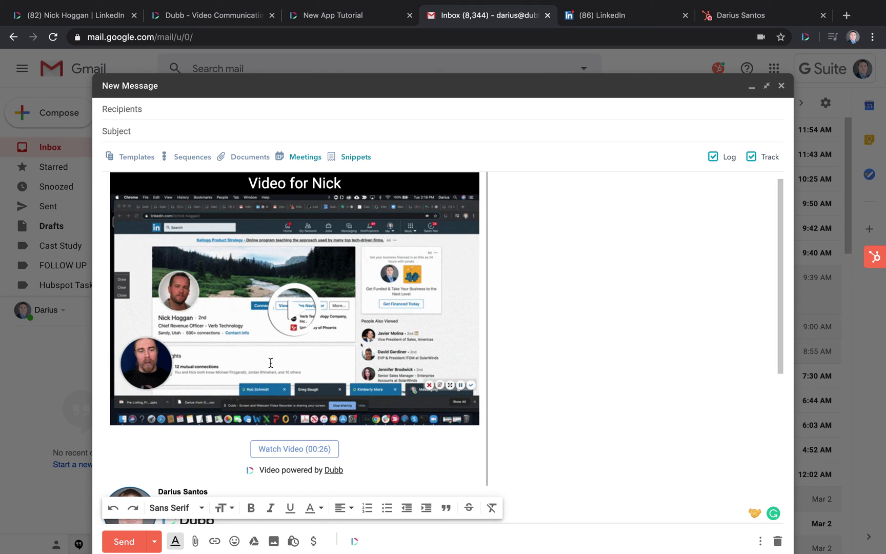
Delete the pasted Dubb video preview from the Gmail draft so only the signature remains
key("BackSpace")
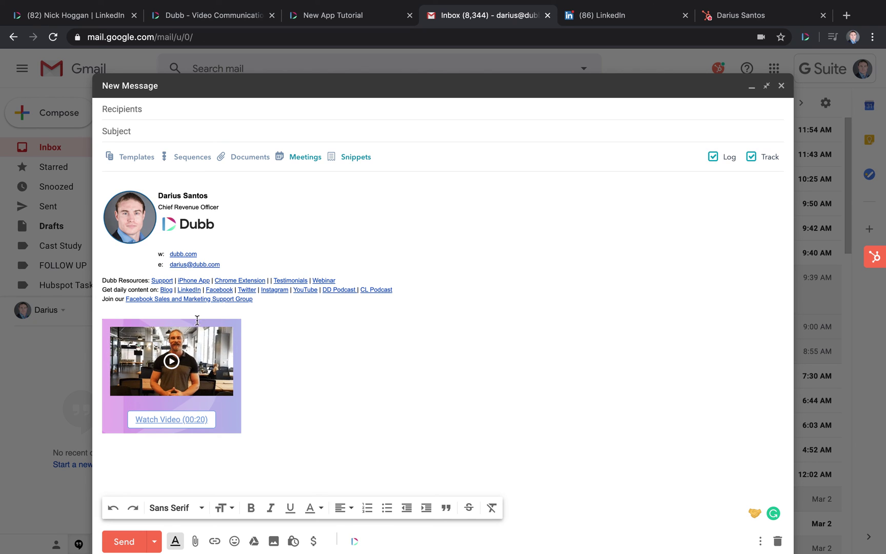
Return to the Dubb dashboard with its My Videos list of 558 videos
left_click(202, 17)
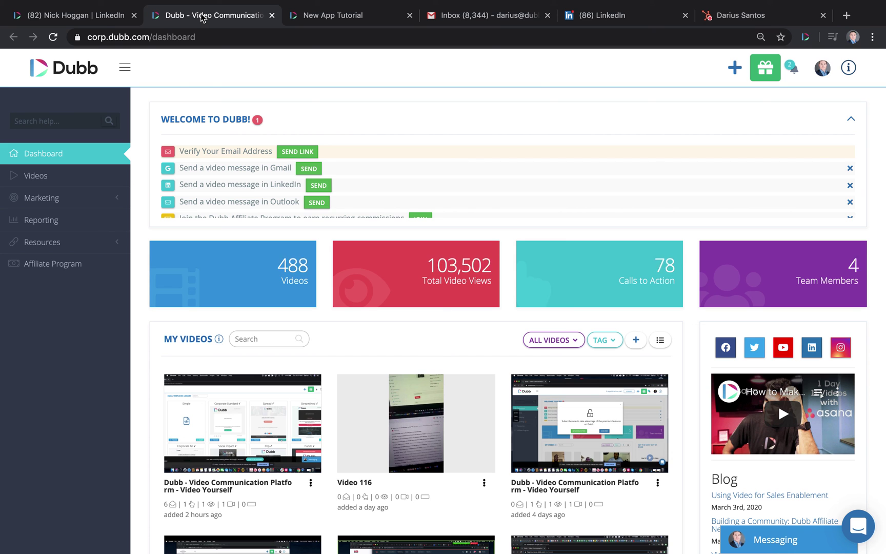
Close the share dialog and open the newest video's Editing tab down to its thumbnail options
left_click(108, 16)
left_click(645, 88)
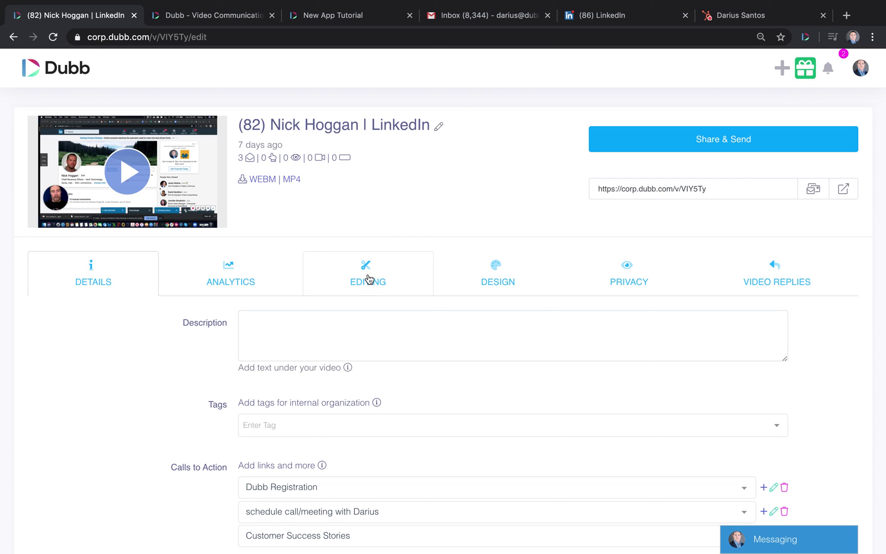
left_click(25, 77)
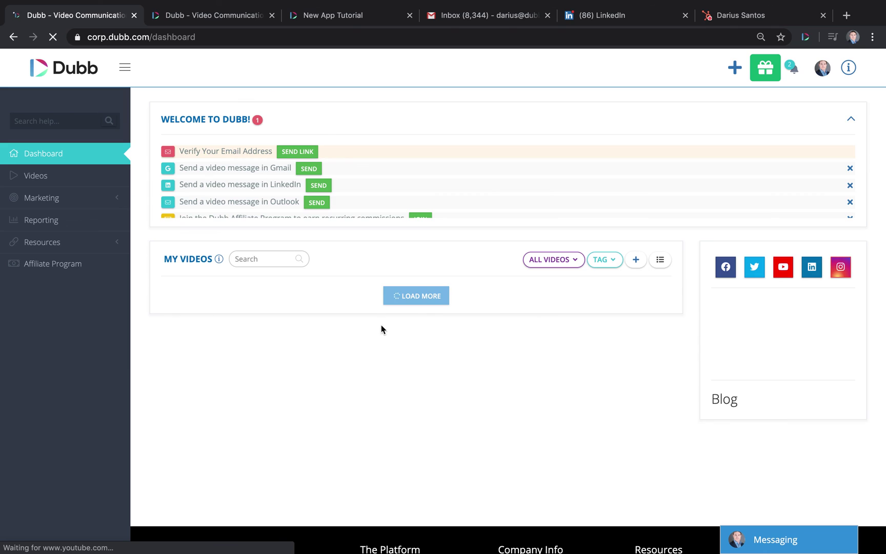
scroll(221, 283, "down", 4)
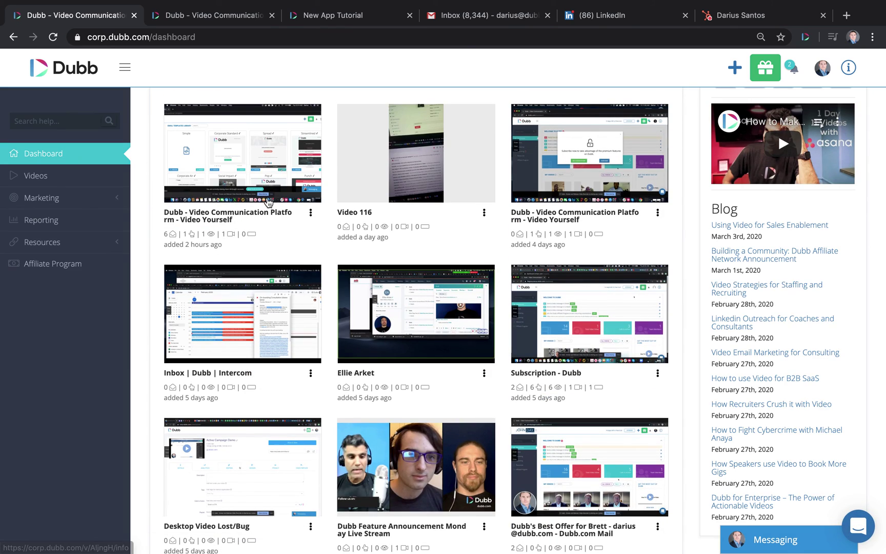
left_click(224, 168)
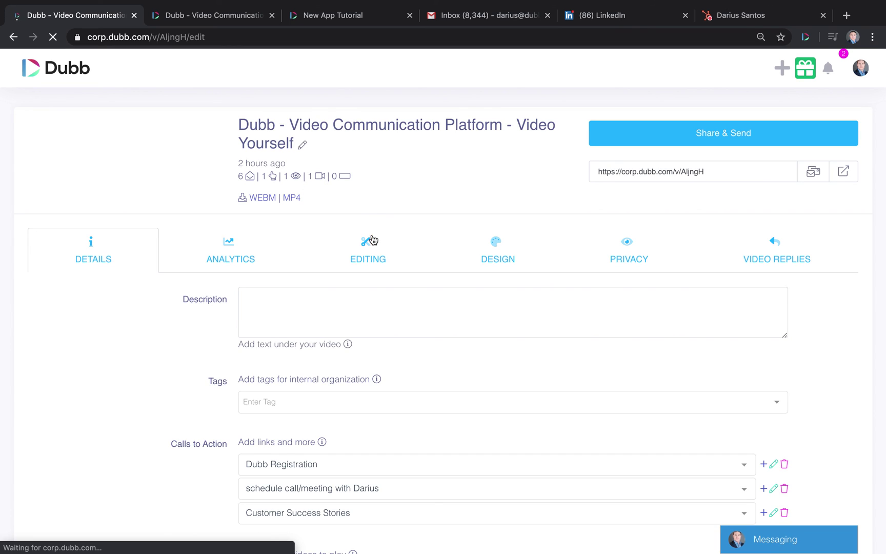
left_click(373, 241)
scroll(362, 404, "down", 5)
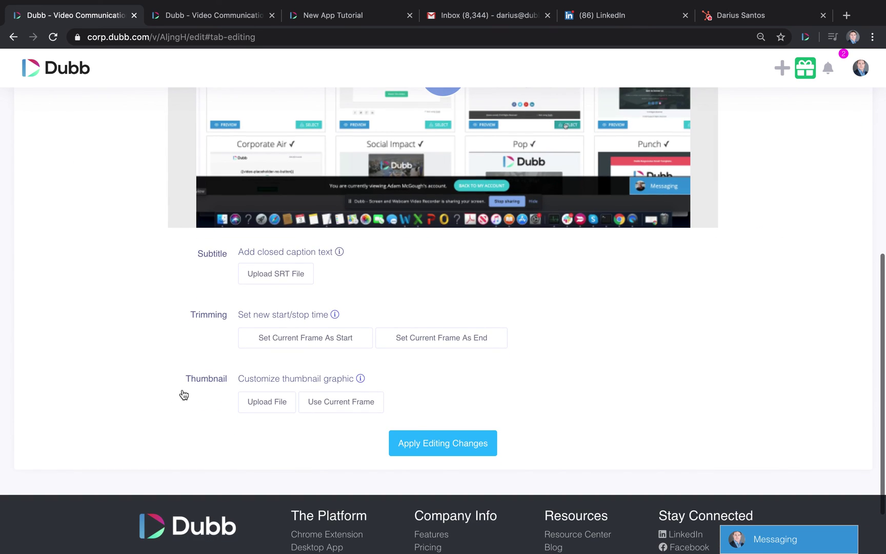
Set the video's thumbnail to the frame at 0:04 with Use Current Frame, then reload to confirm
left_click_drag(185, 384, 342, 388)
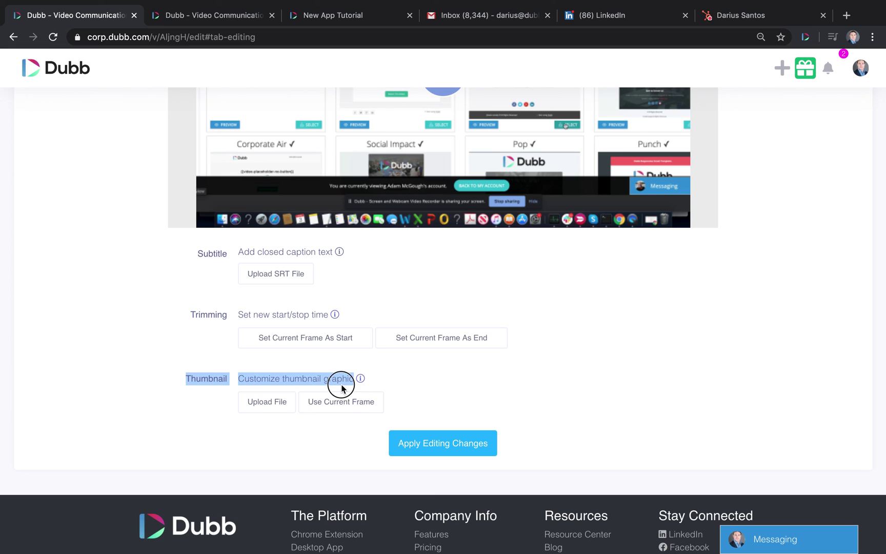
scroll(514, 291, "up", 3)
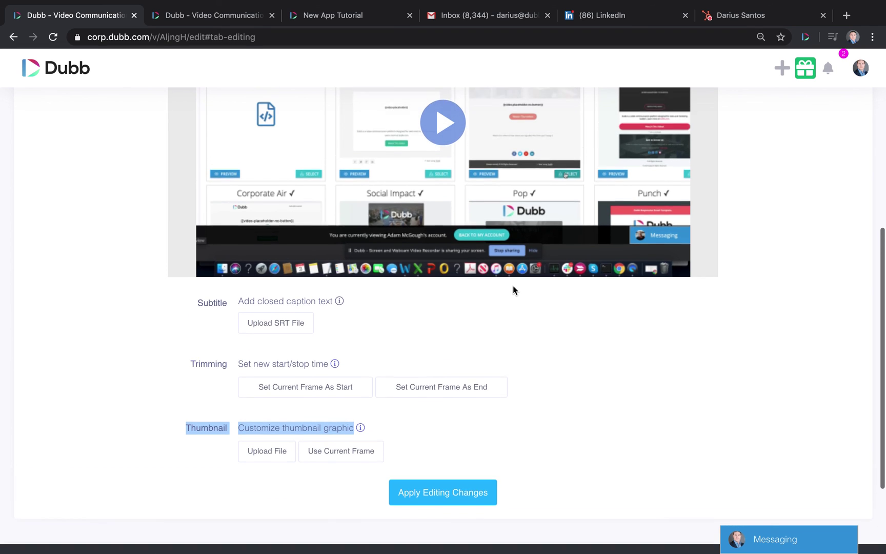
left_click(178, 260)
left_click(188, 344)
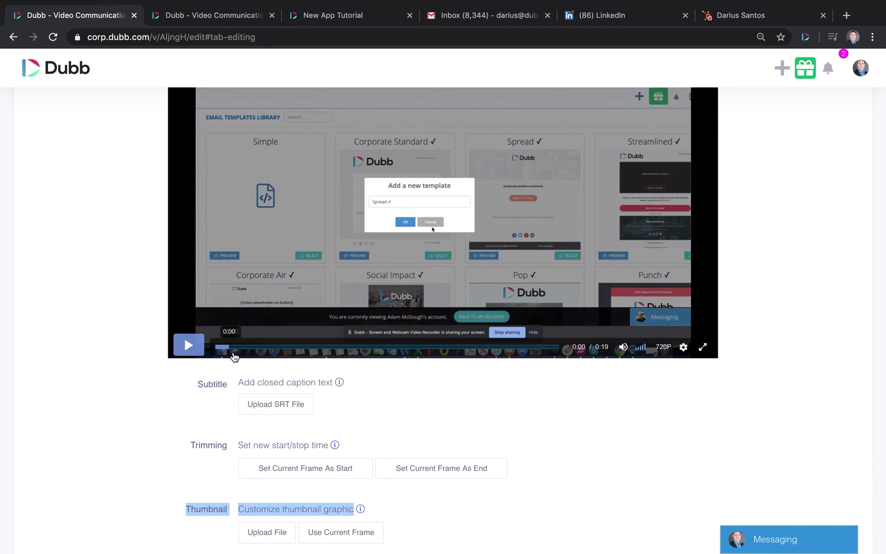
left_click(244, 349)
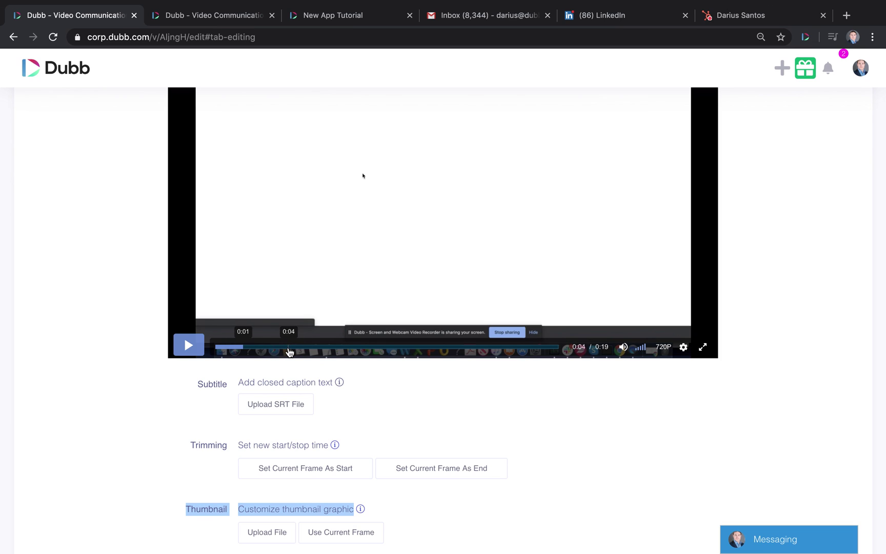
left_click(341, 532)
scroll(463, 492, "down", 2)
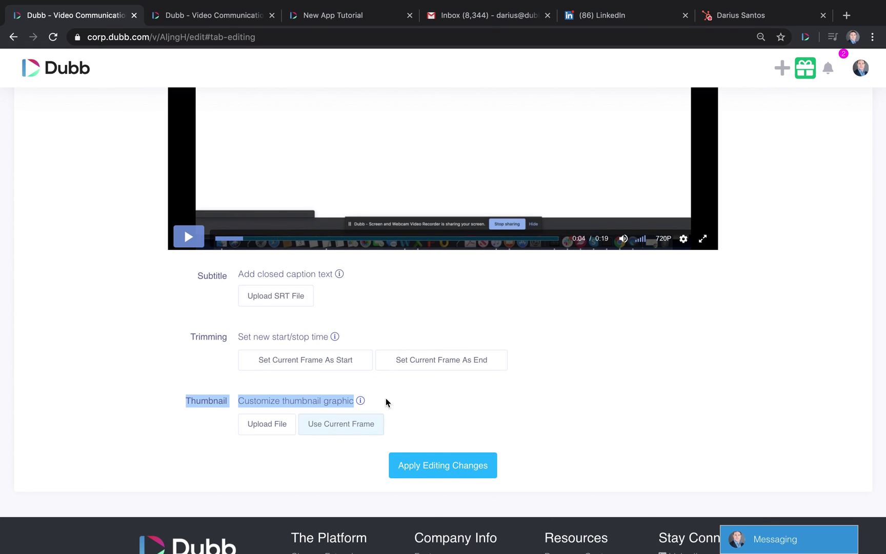
left_click(340, 422)
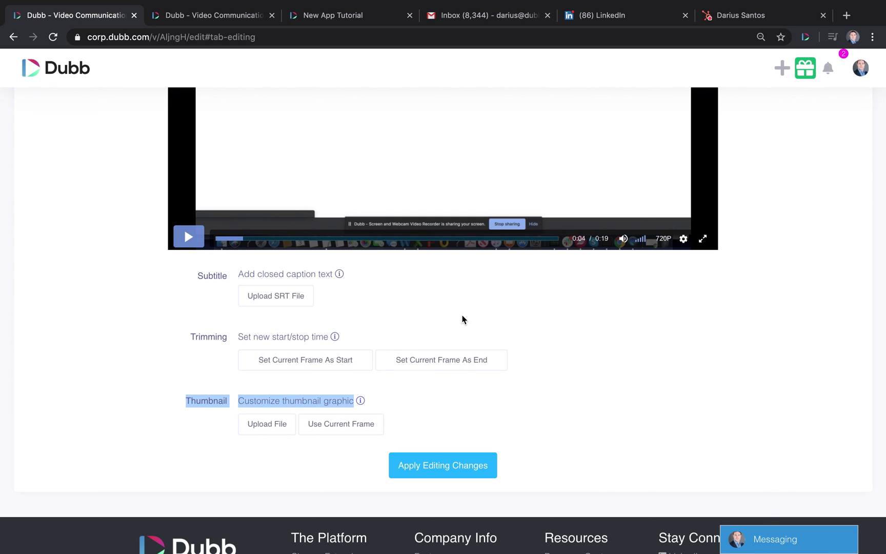
key("super+r")
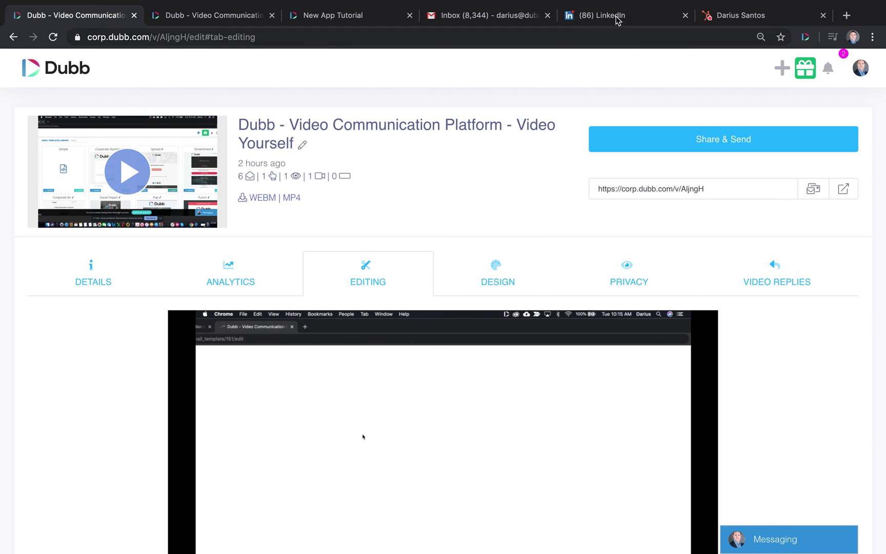
left_click(613, 20)
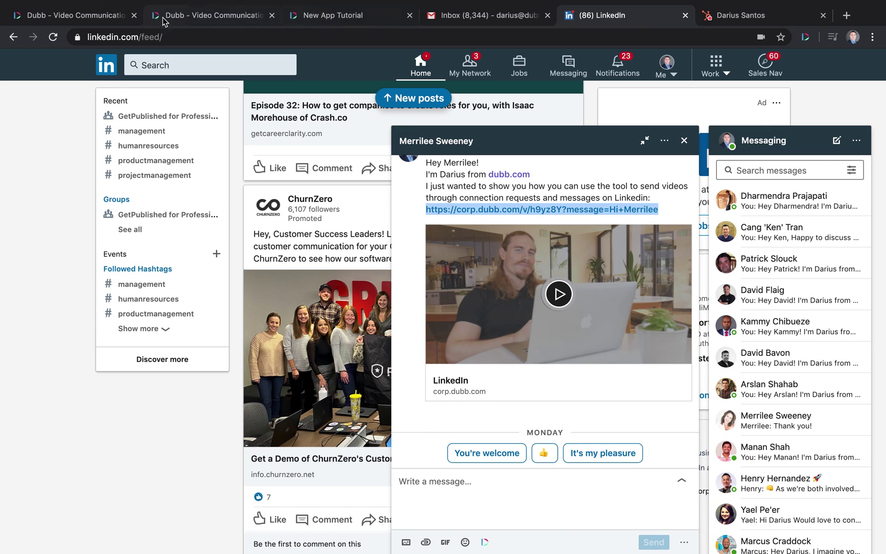
left_click(196, 21)
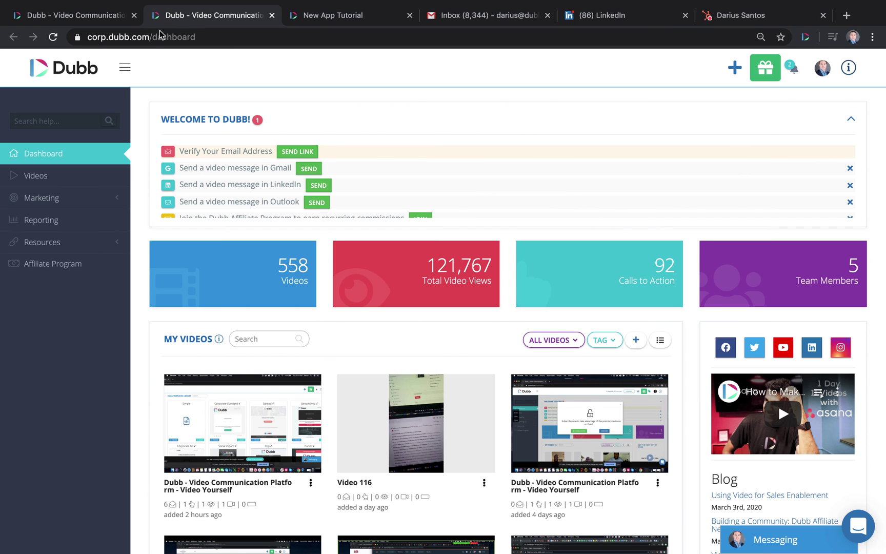
left_click(67, 21)
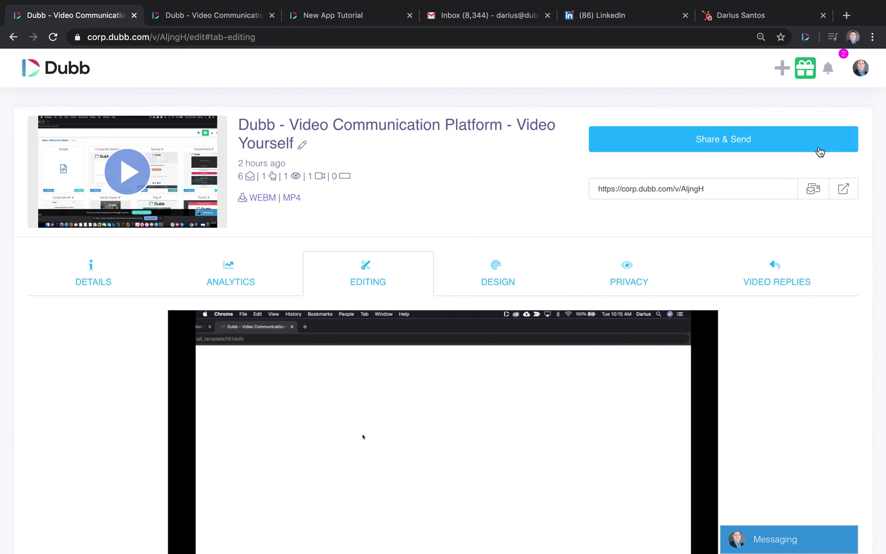
left_click(767, 138)
Copy the Video Yourself video's plain email preview via Copy for Email
mouse_move(504, 287)
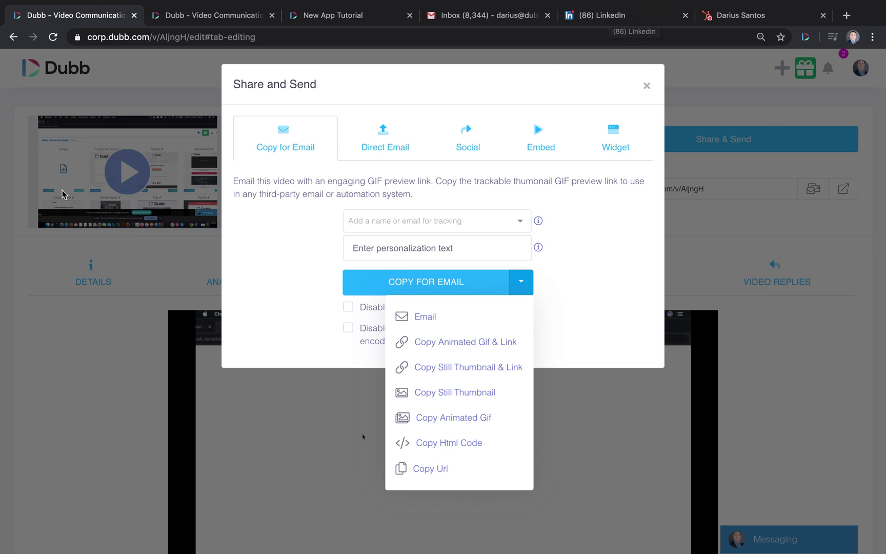
left_click(429, 290)
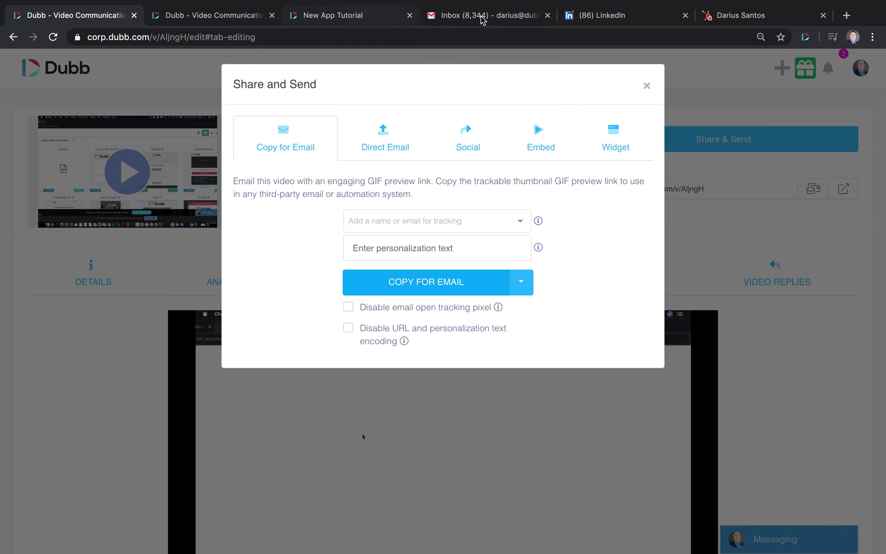
Check the Gmail draft, then return to the video's page in Dubb and close the Share and Send dialog
left_click(467, 18)
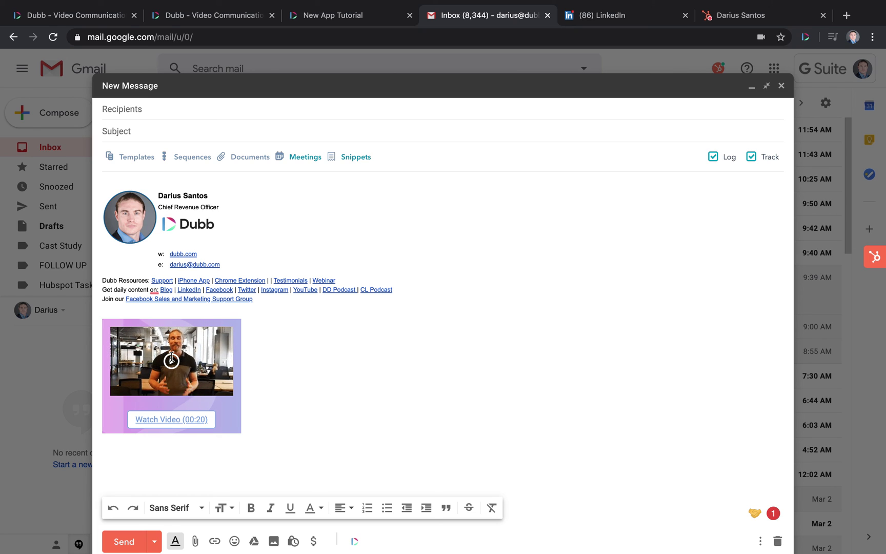
left_click(205, 15)
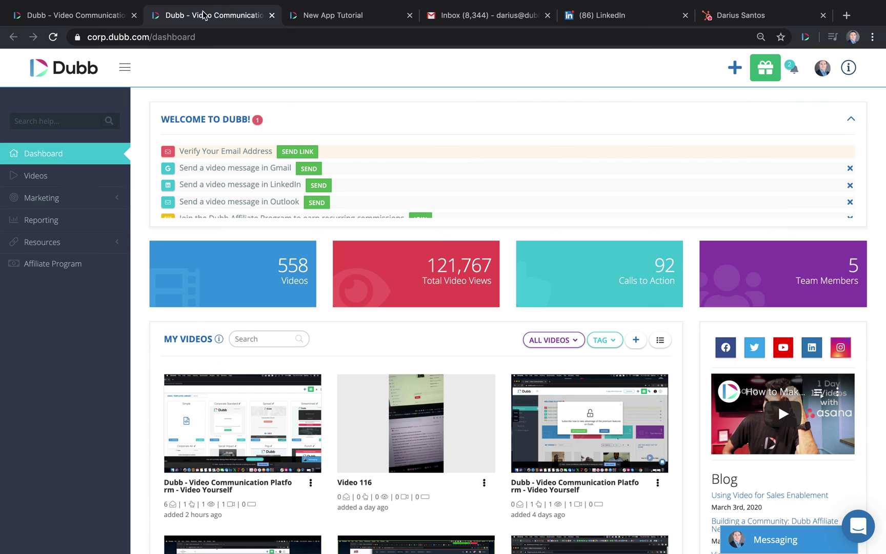
left_click(334, 15)
left_click(94, 13)
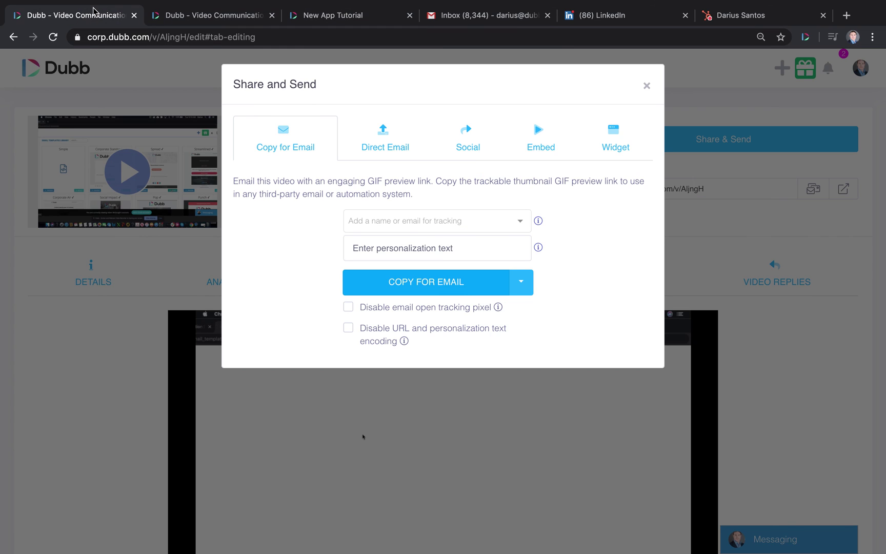
left_click(647, 86)
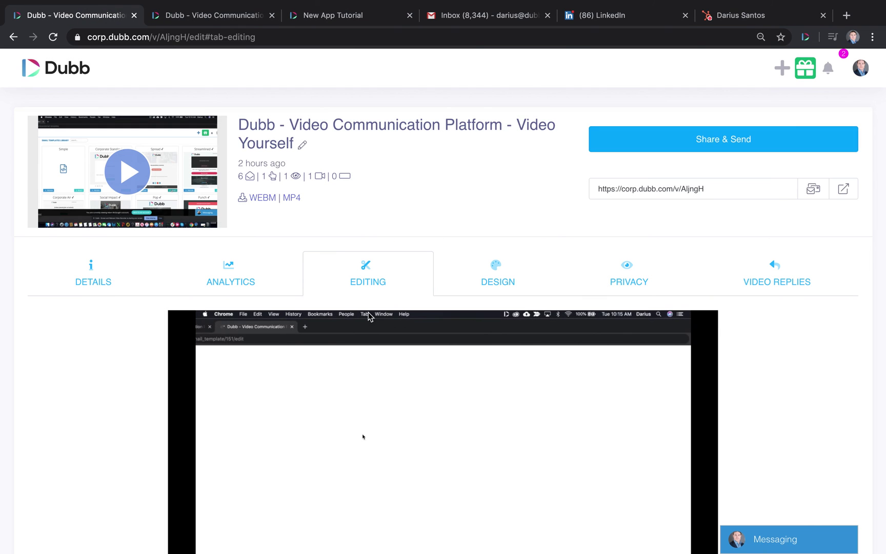
scroll(388, 263, "down", 8)
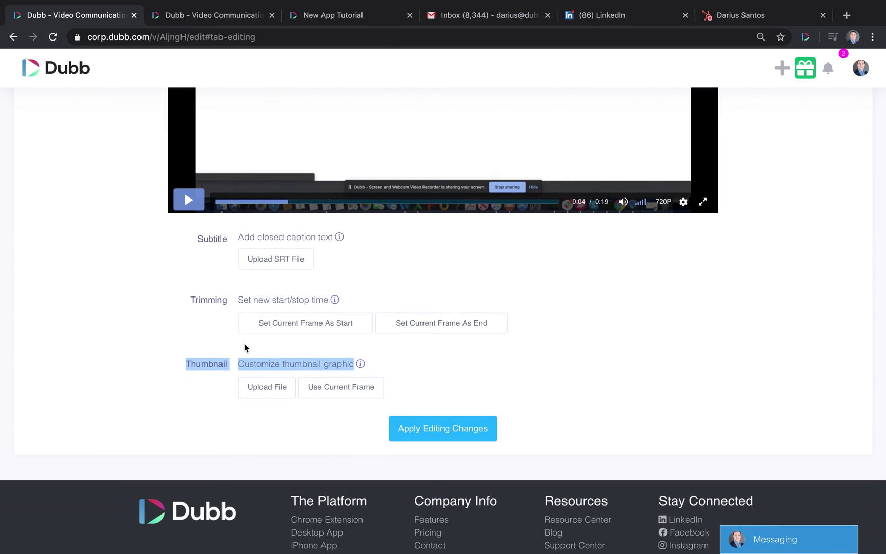